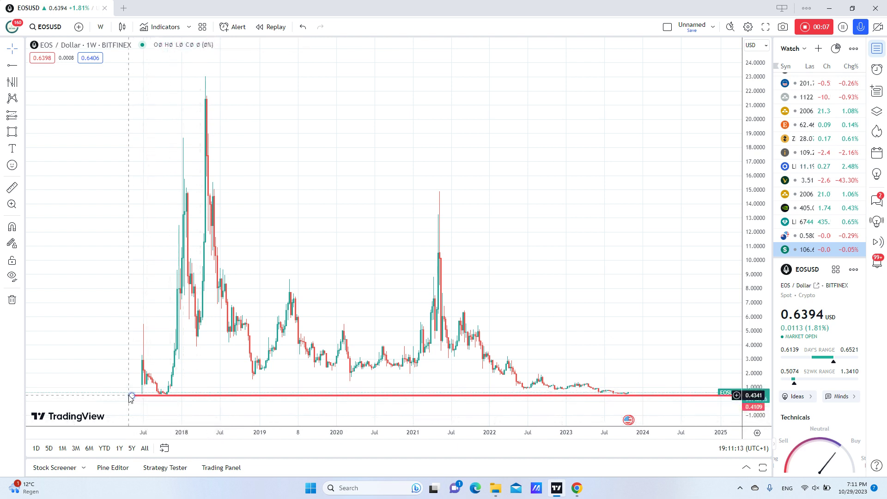
- Lower the red horizontal ray to 0.4341 along the 2017 lows
left_click_drag(130, 396, 126, 398)
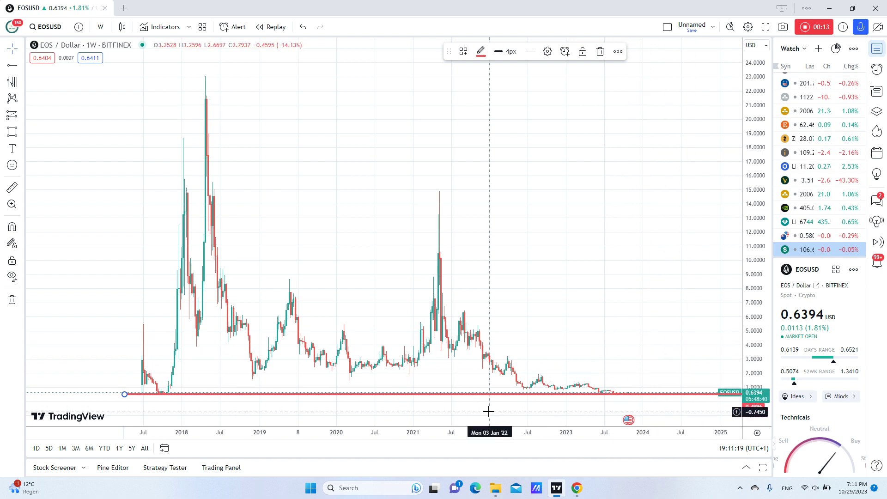
left_click_drag(125, 395, 134, 396)
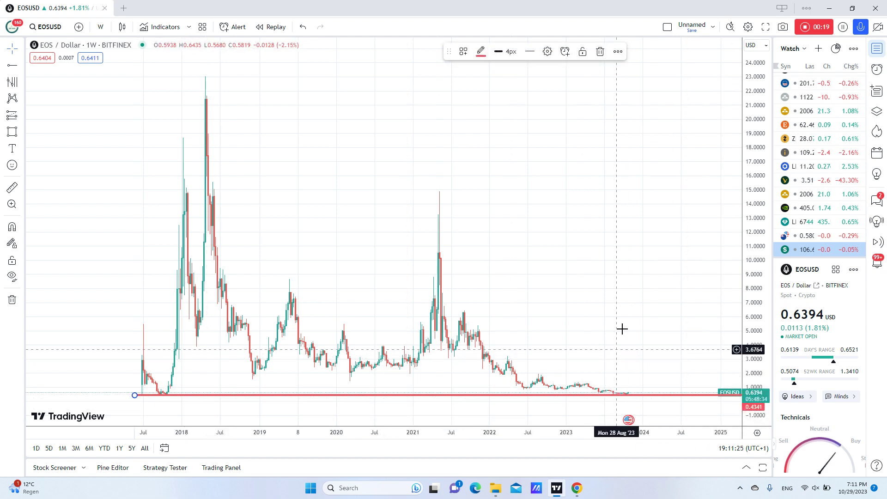
- Zoom and pan the EOSUSD weekly chart so the May 2021 peak is centred
scroll(590, 311, "up", 4)
left_click_drag(754, 371, 501, 249)
left_click_drag(572, 279, 599, 208)
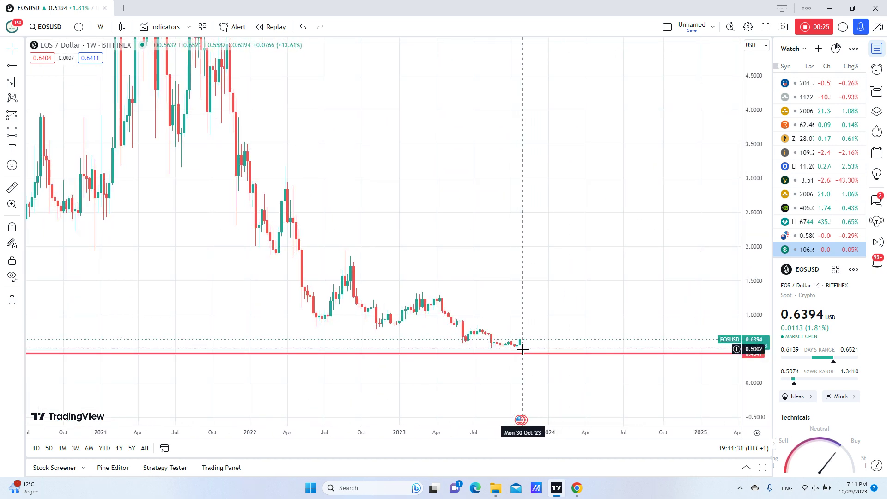
scroll(518, 259, "down", 2)
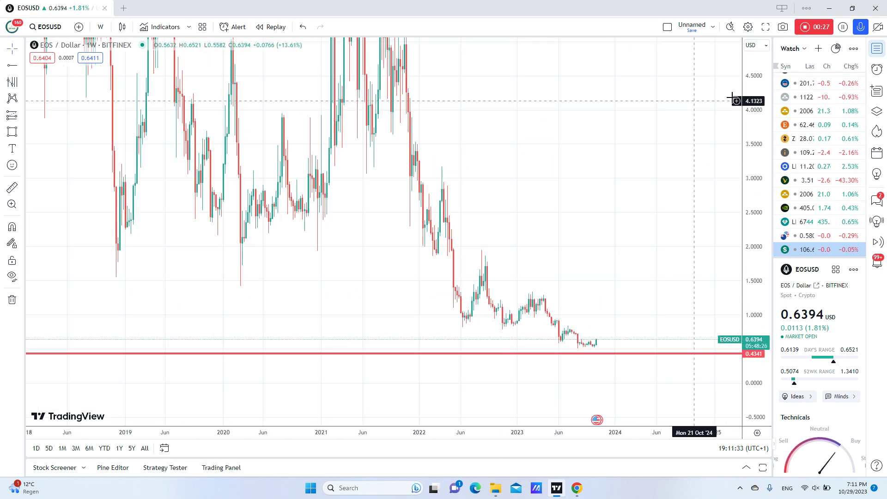
left_click_drag(747, 251, 746, 301)
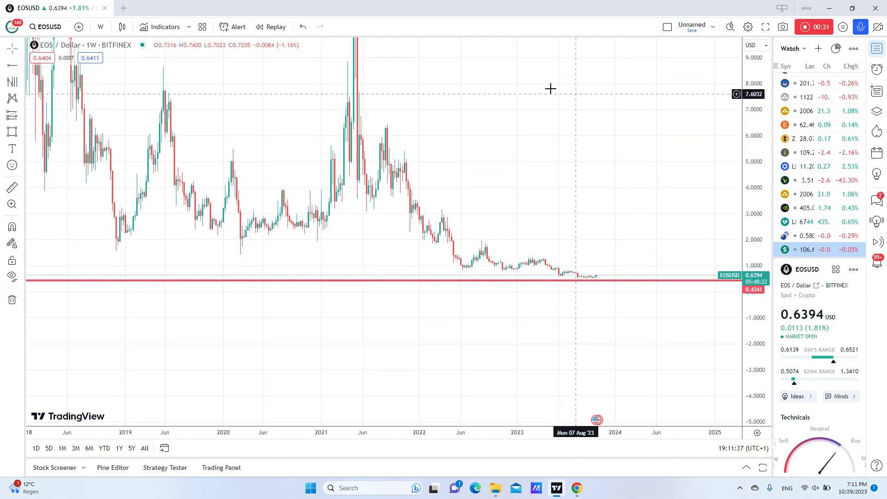
left_click_drag(576, 94, 560, 141)
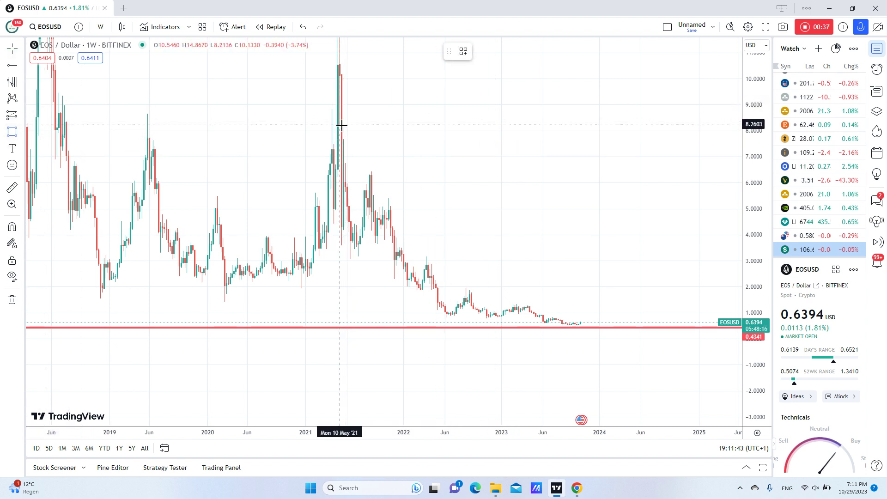
- Draw the pink resistance rectangle from 8.35 at the Apr '21 peak to 7.67 in 2024
left_click_drag(335, 139, 718, 125)
scroll(545, 161, "down", 3)
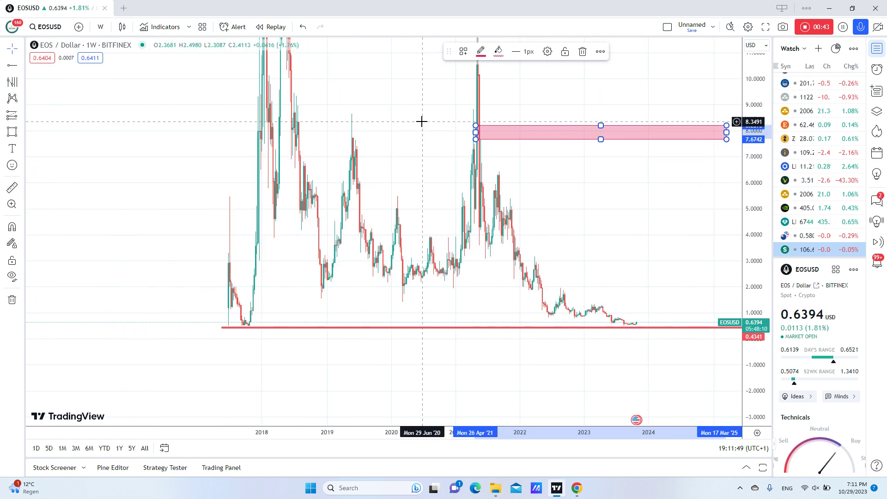
left_click_drag(422, 121, 347, 115)
left_click_drag(759, 84, 759, 125)
left_click_drag(378, 69, 359, 164)
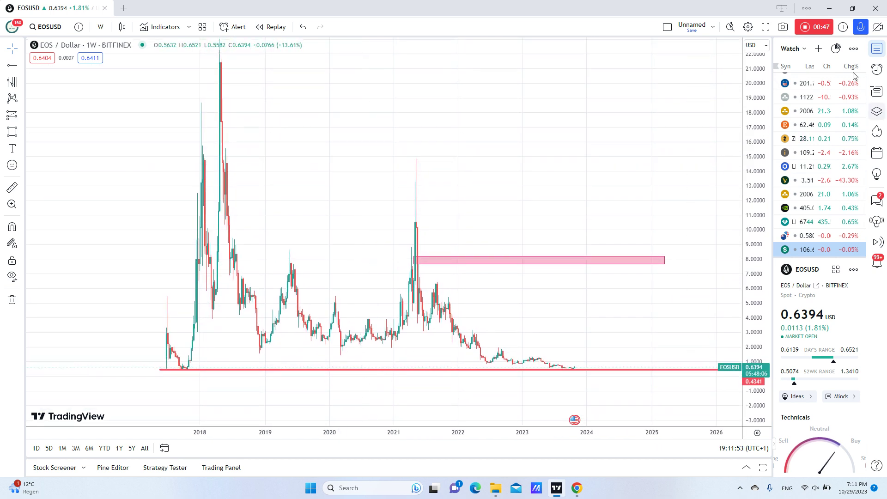
scroll(757, 78, "down", 1)
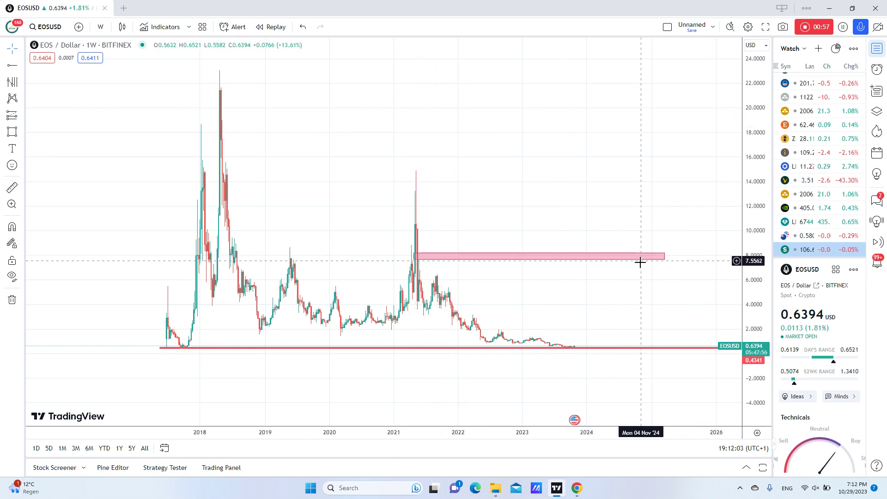
left_click_drag(616, 287, 539, 259)
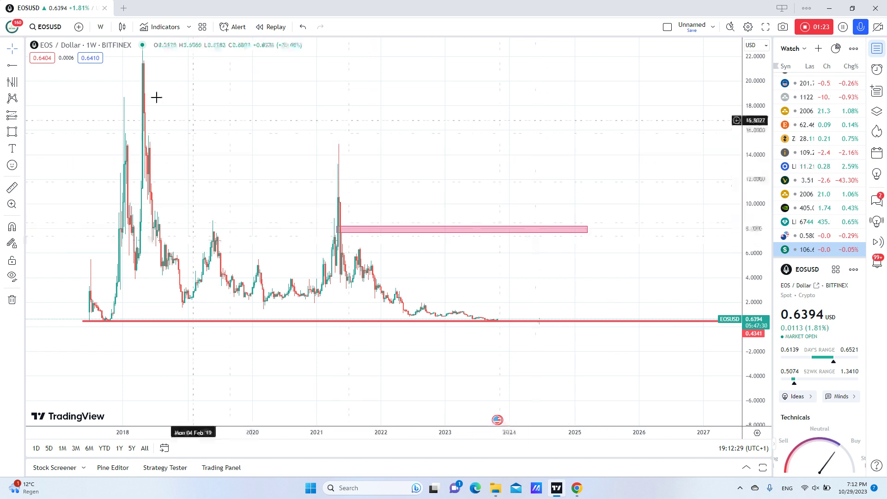
left_click_drag(758, 97, 758, 122)
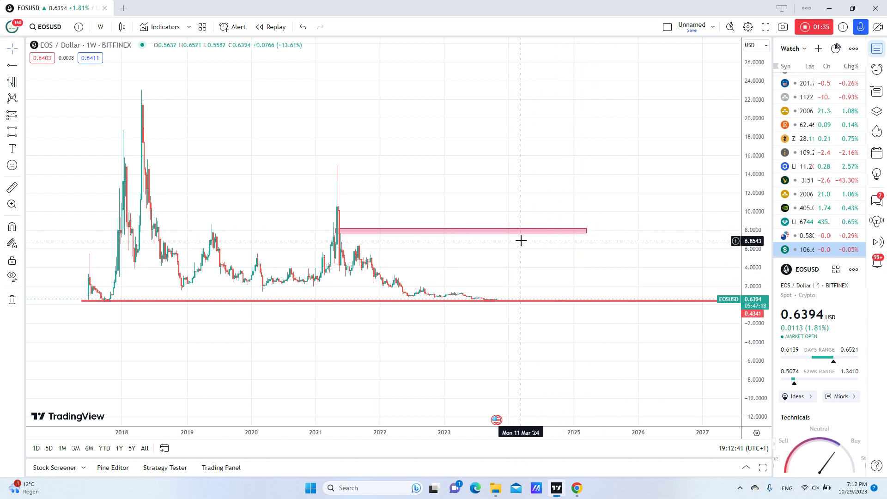
left_click(584, 233)
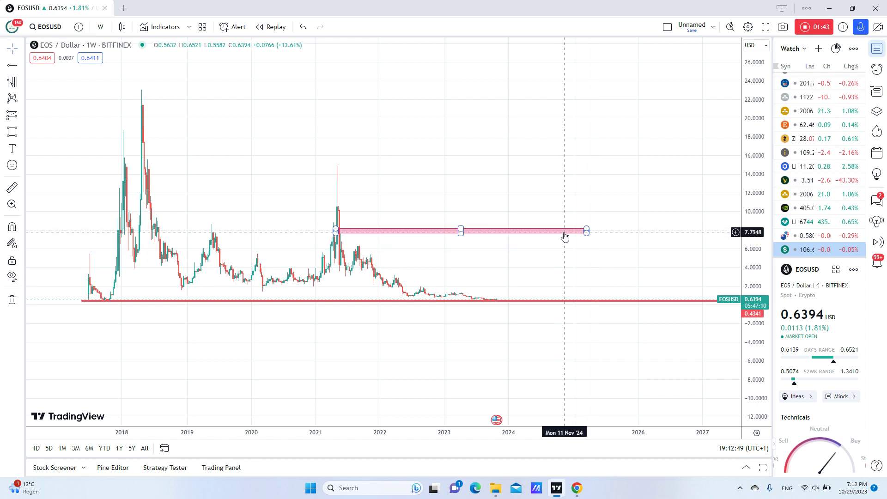
- Draw a blue trendline from the 2018 peak near 22.69 down to March 2026
left_click(23, 65)
left_click(76, 75)
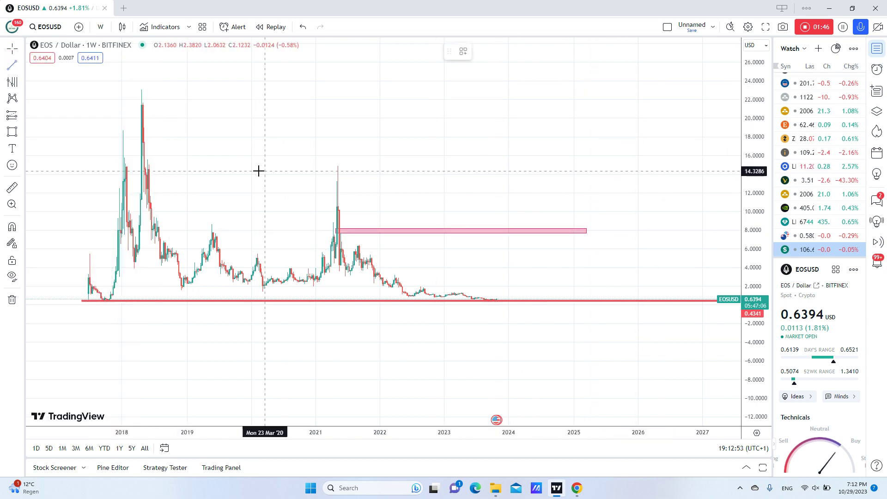
left_click(140, 93)
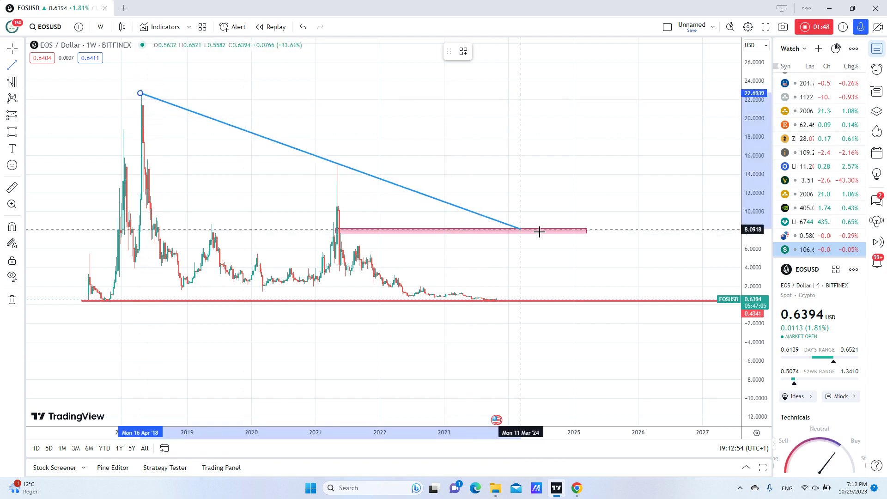
left_click(652, 279)
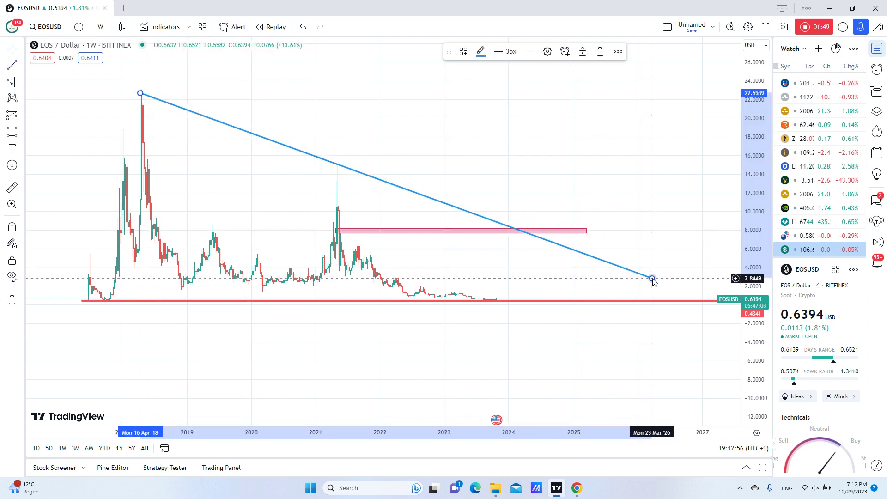
left_click(22, 66)
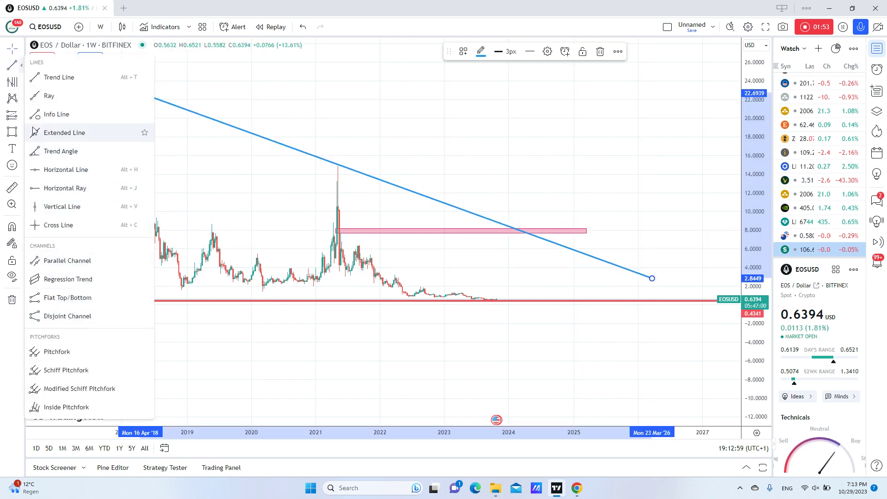
- Add green vertical date lines at 15 Apr '24 and 14 Apr '25
left_click(64, 206)
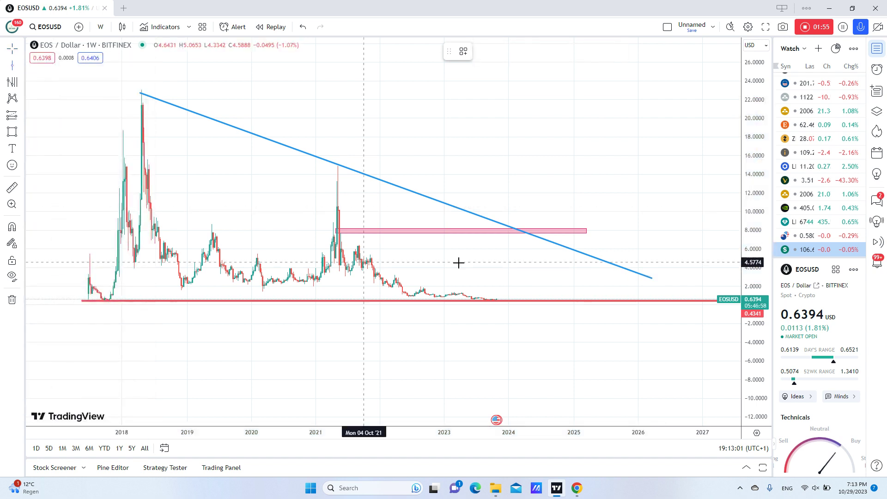
left_click(527, 326)
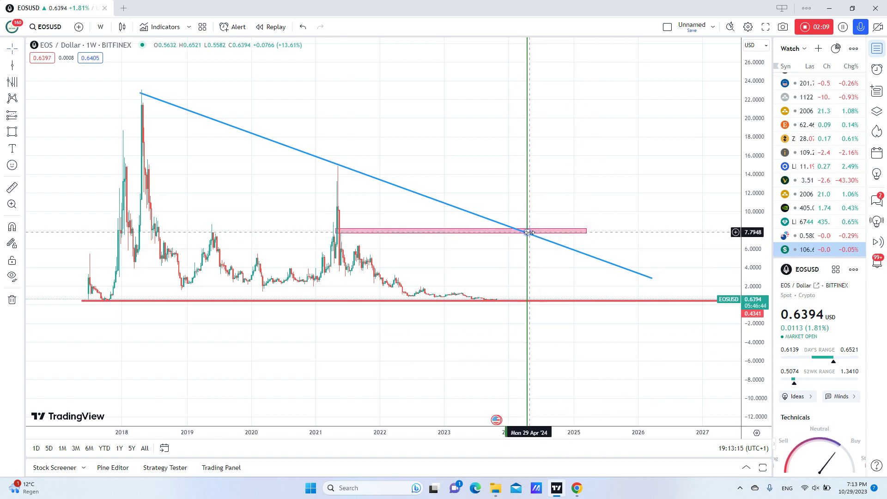
left_click(11, 66)
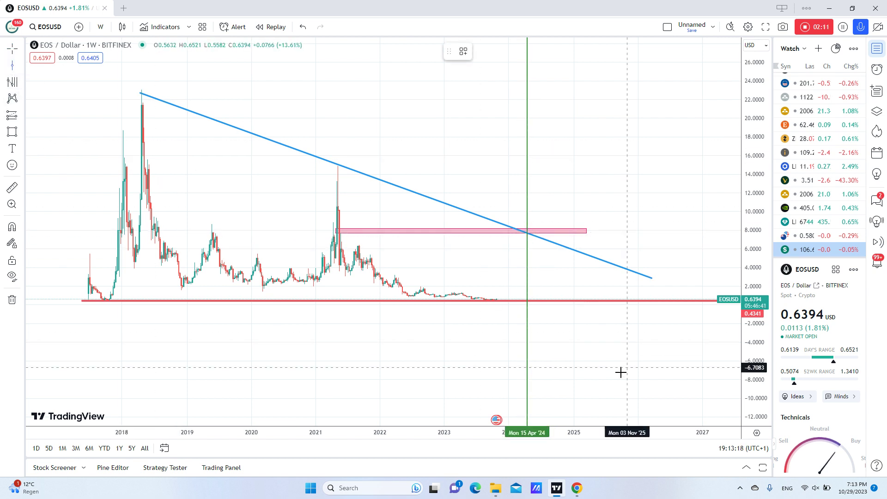
left_click(591, 359)
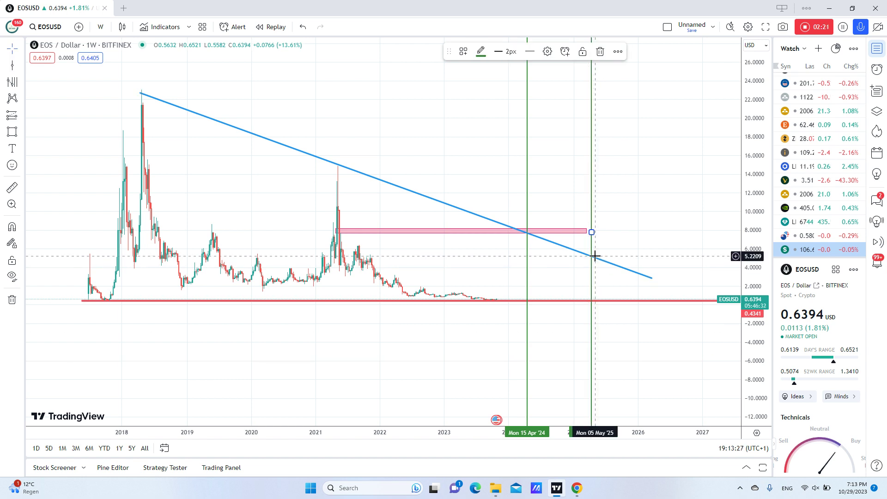
left_click(634, 203)
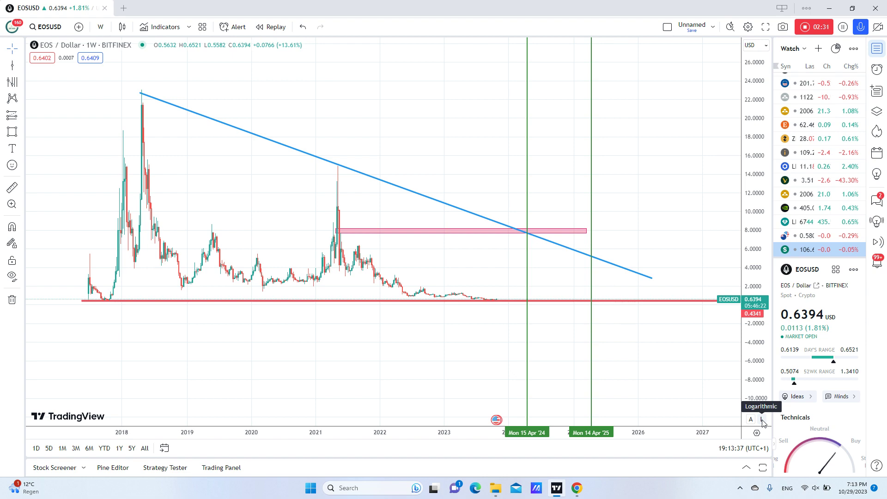
- Switch the price scale to logarithmic and reframe the candles
left_click(762, 420)
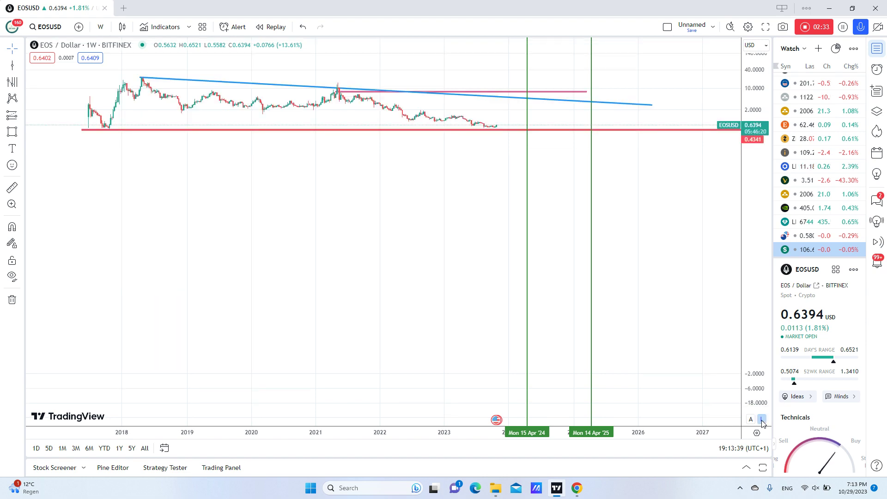
left_click_drag(384, 204, 387, 341)
left_click_drag(757, 324, 757, 263)
left_click_drag(417, 264, 393, 352)
left_click_drag(746, 348, 740, 268)
left_click_drag(657, 174, 661, 127)
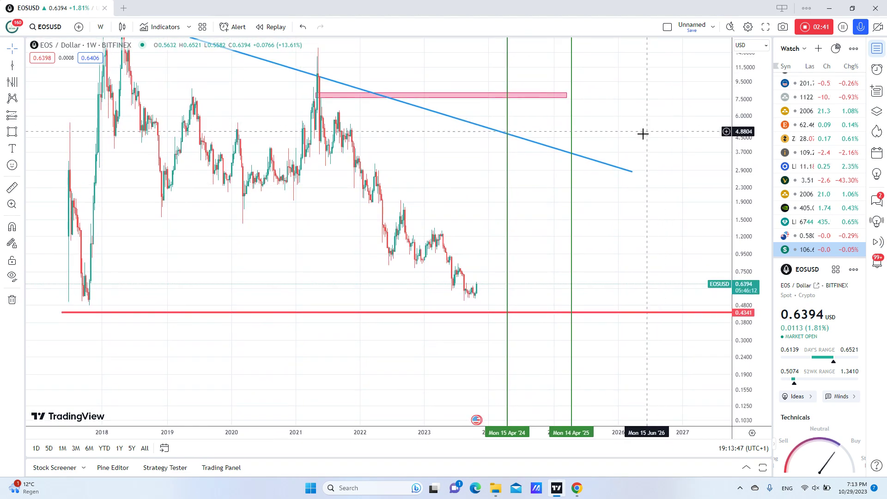
left_click_drag(741, 159, 731, 248)
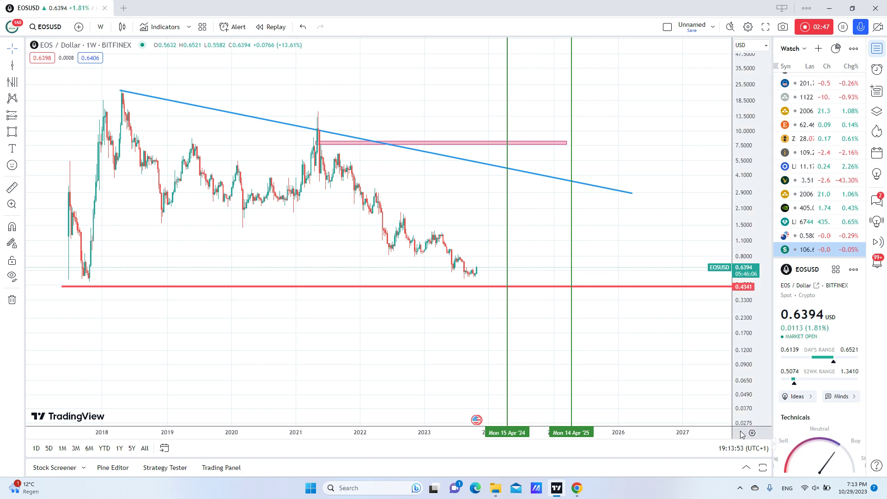
- Refit the trendline to the 2018 peak for log scale and raise support to 0.4938
mouse_move(632, 193)
left_mouse_down()
mouse_move(650, 132)
mouse_move(664, 146)
left_mouse_up()
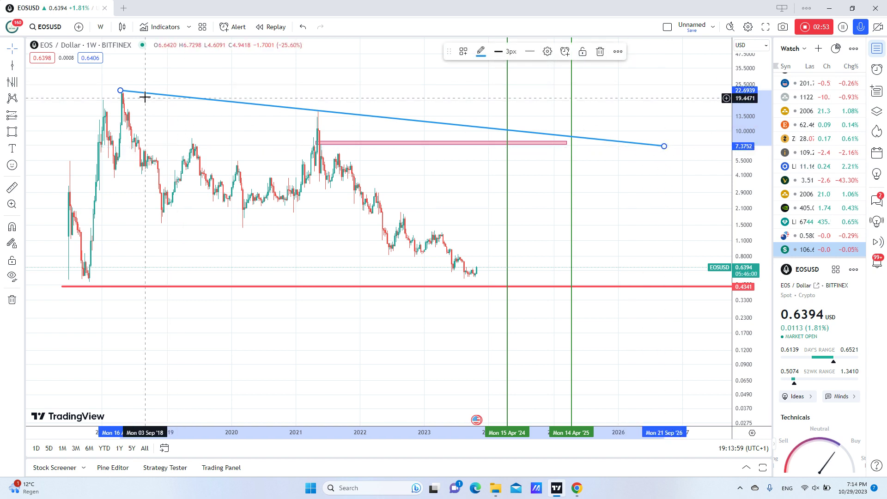
left_click_drag(118, 88, 89, 87)
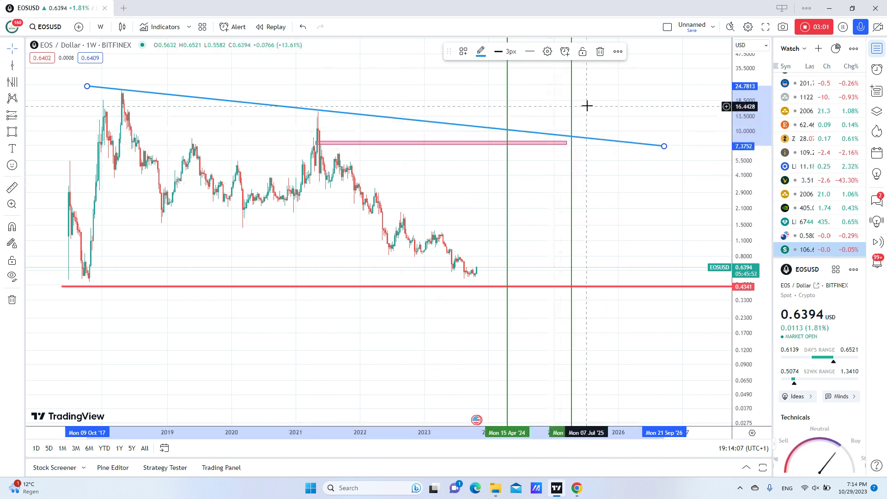
left_click(594, 120)
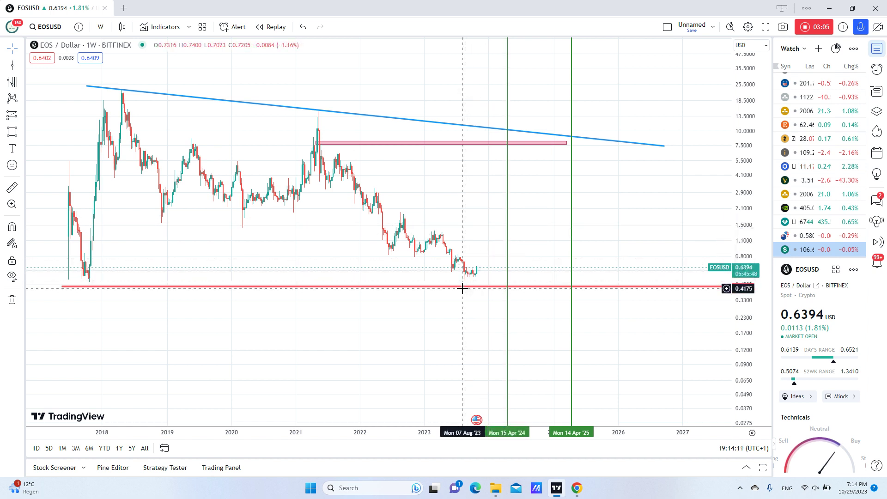
left_click_drag(463, 292, 460, 285)
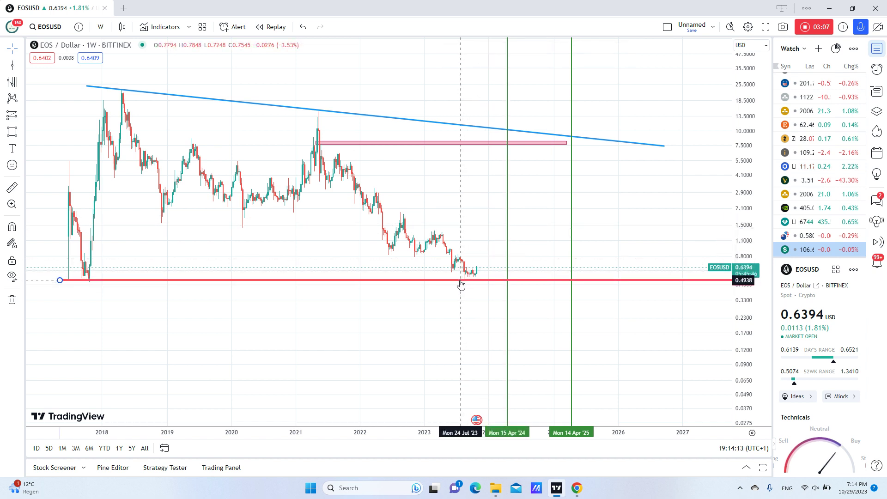
left_click(497, 302)
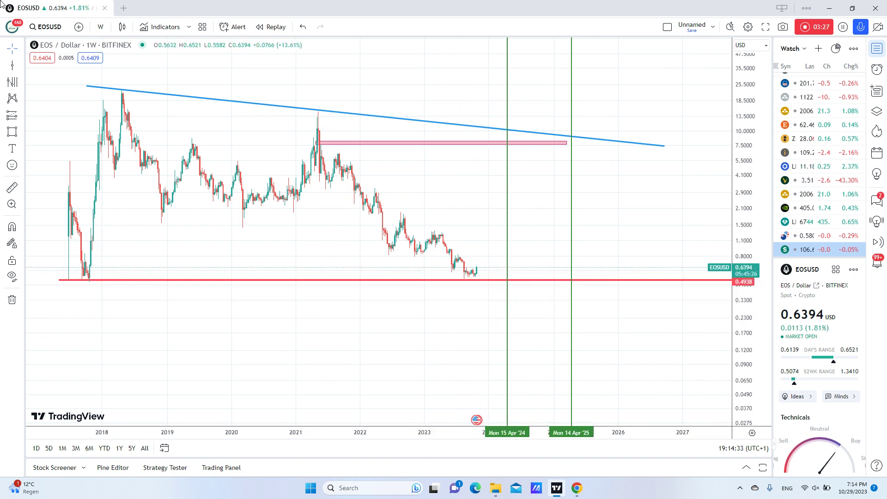
- Switch to 4-hour bars, reset the view, and frame late July to late October 2023
left_click(100, 26)
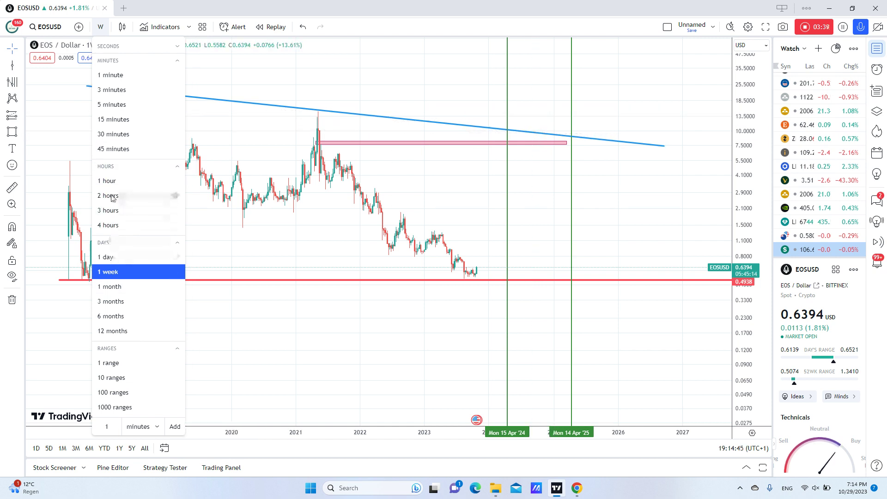
left_click(108, 225)
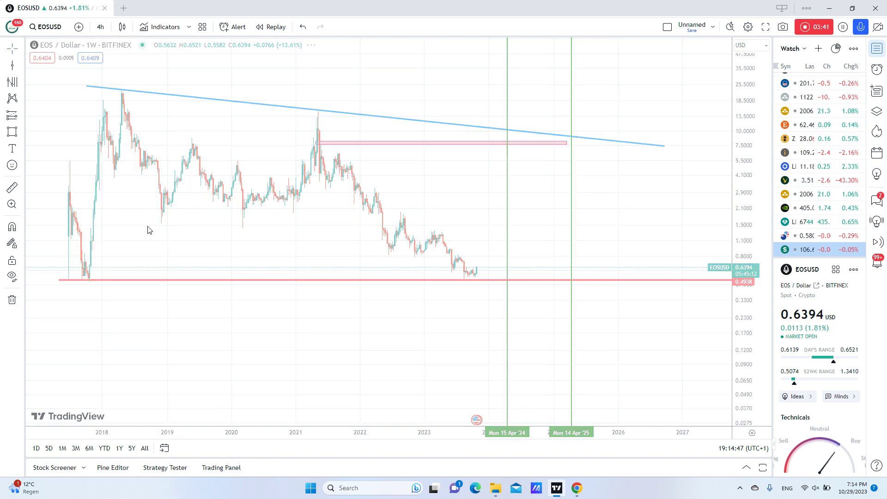
right_click(335, 198)
left_click(382, 205)
scroll(475, 226, "down", 5)
left_click_drag(334, 226, 233, 234)
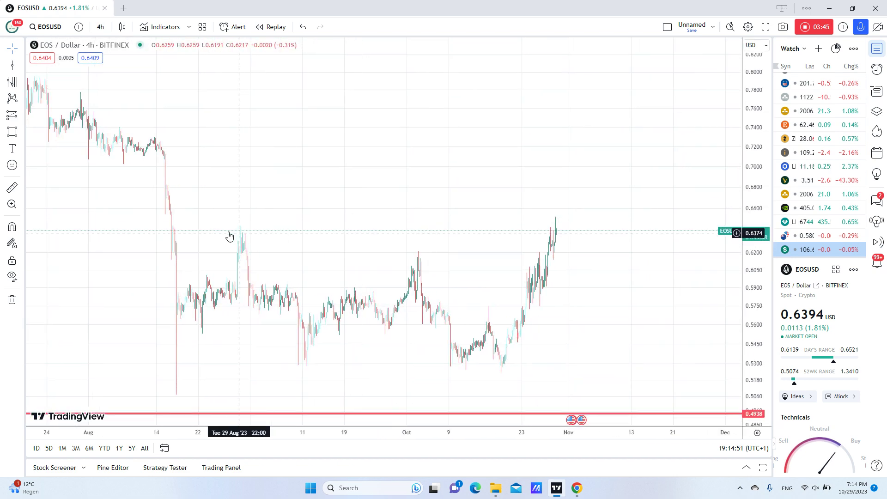
- Draw a pink box over the mid-August to late-October range, roughly 0.51 to 0.63
left_click(11, 133)
left_click(175, 385)
left_click(703, 241)
left_click_drag(701, 240, 686, 225)
left_click_drag(334, 174, 304, 119)
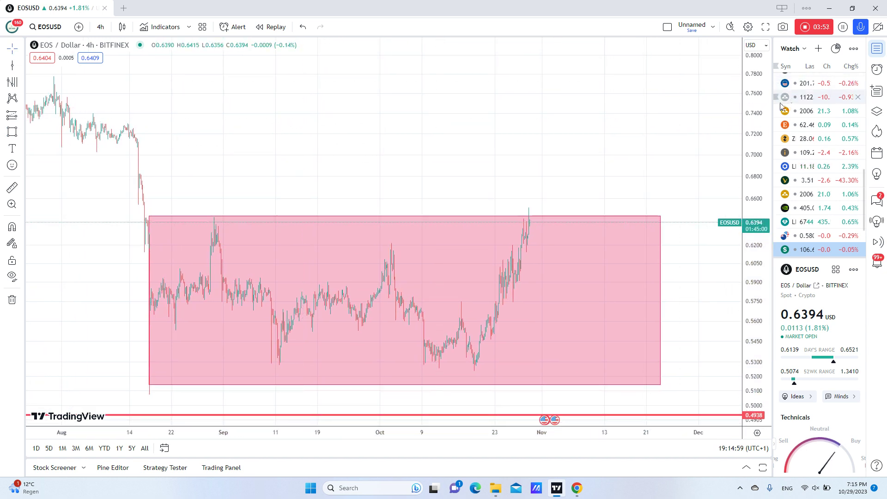
left_click_drag(757, 113, 755, 157)
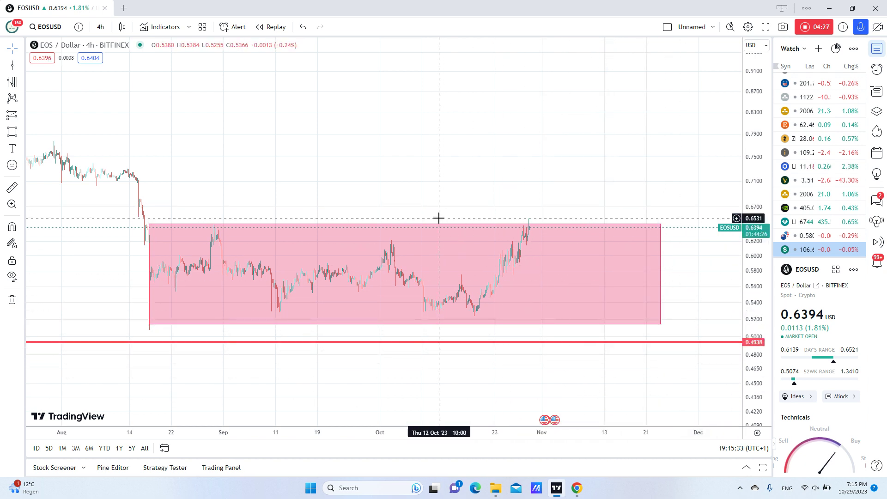
- Widen the range box to start 9 Aug '23, then return to weekly bars showing 2025–2027
scroll(438, 217, "down", 5)
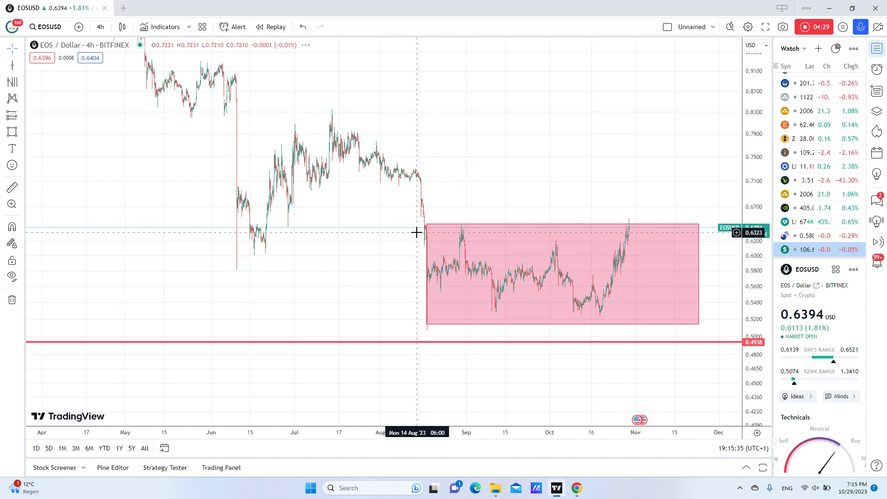
left_click_drag(426, 225, 403, 224)
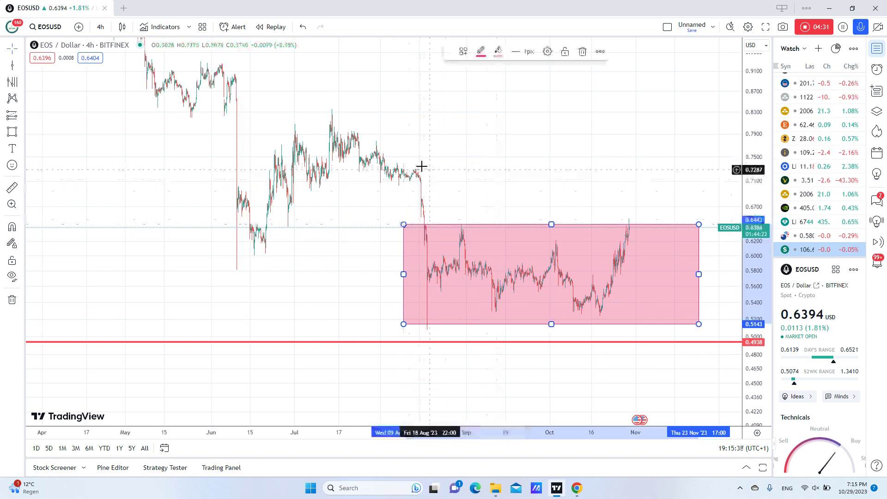
left_click(100, 29)
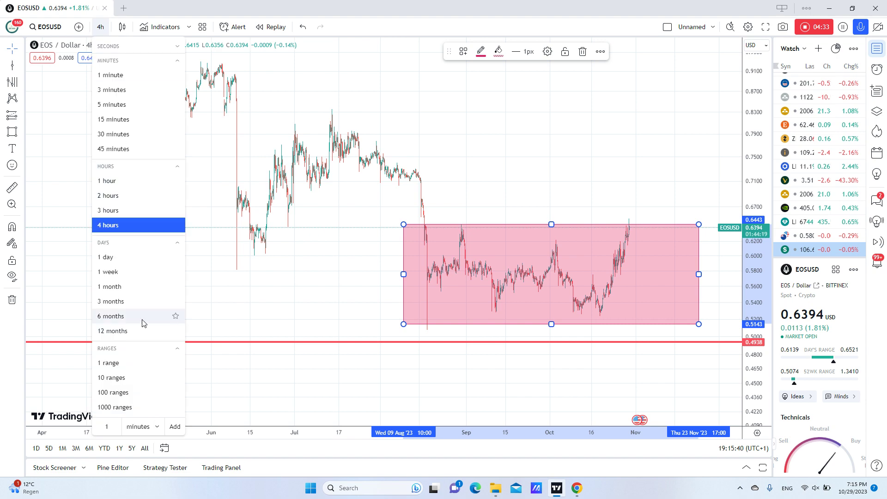
left_click(111, 273)
right_click(268, 182)
left_click(308, 191)
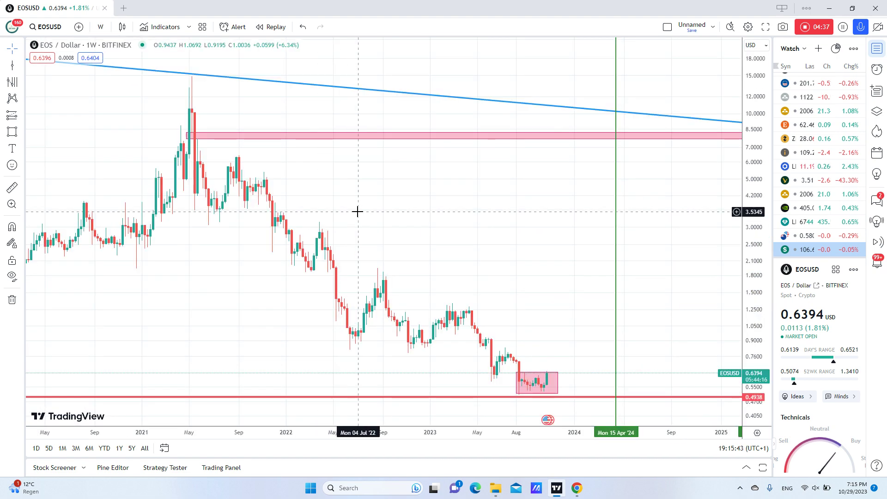
scroll(575, 220, "down", 2)
left_click_drag(574, 220, 334, 217)
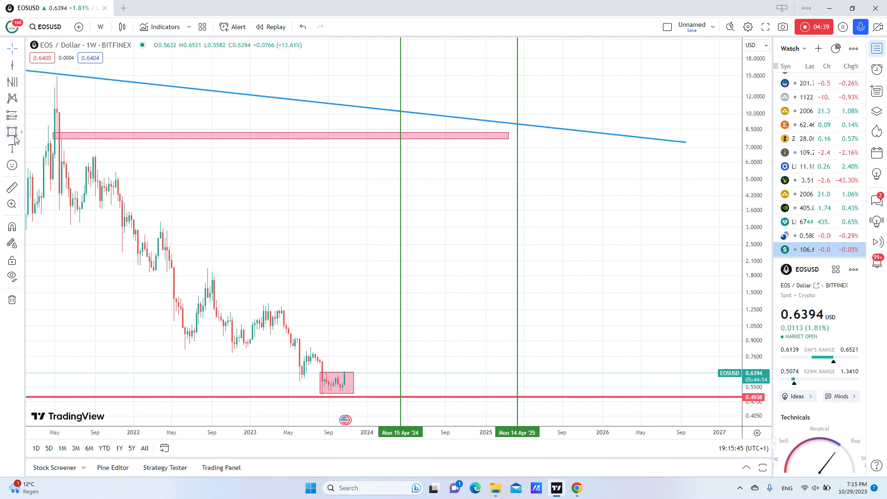
- Place a long position entering near 0.5092 with a 3.3811 target, on a linear price scale
left_click(22, 115)
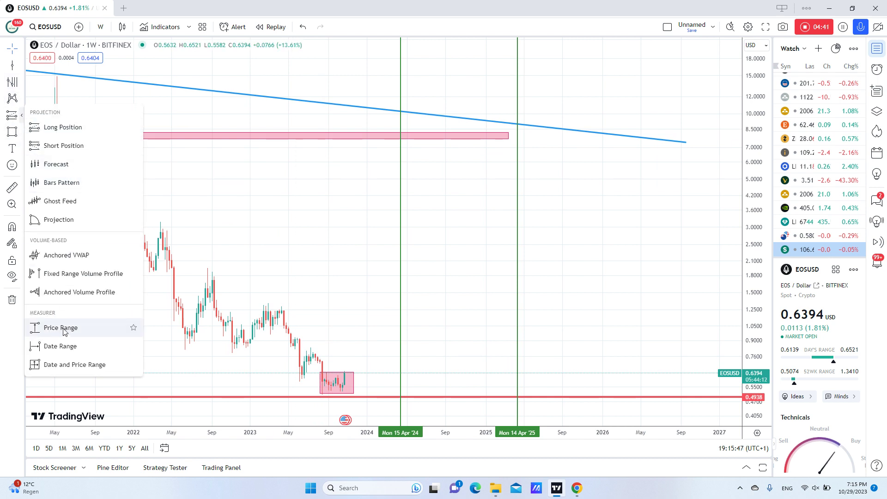
left_click(57, 146)
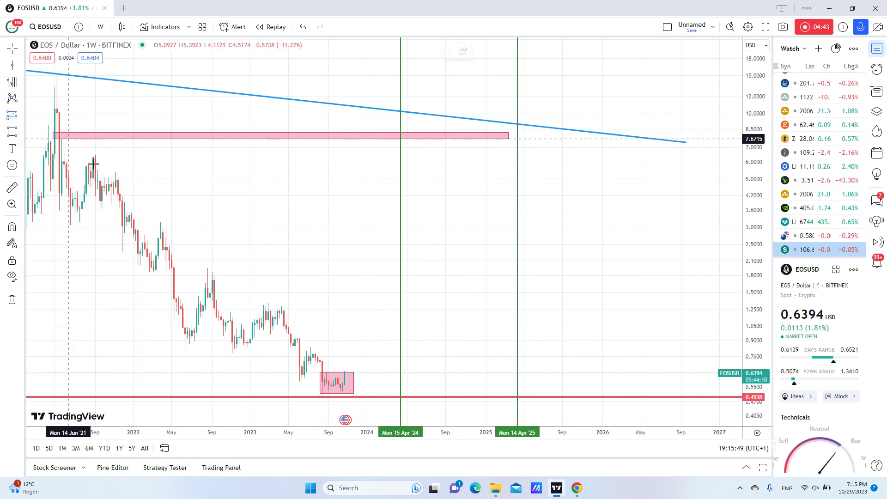
left_click(387, 395)
left_click_drag(756, 148, 758, 350)
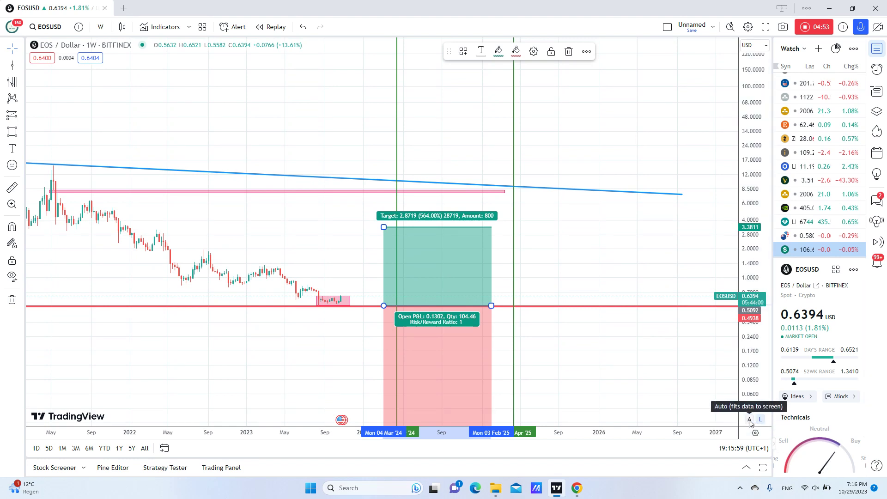
left_click(760, 421)
- Reset the chart view, compress the price axis, and raise the long position's stop to reach 4.43 risk/reward
right_click(461, 215)
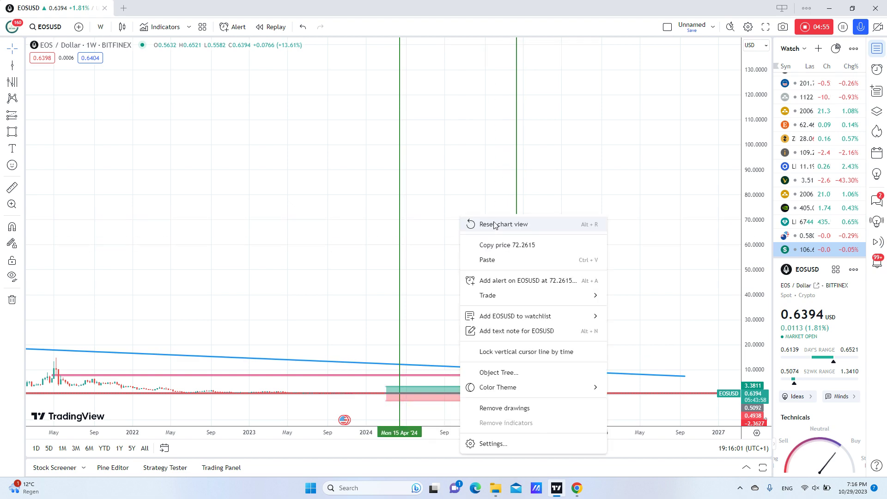
left_click(511, 225)
scroll(428, 257, "right", 5)
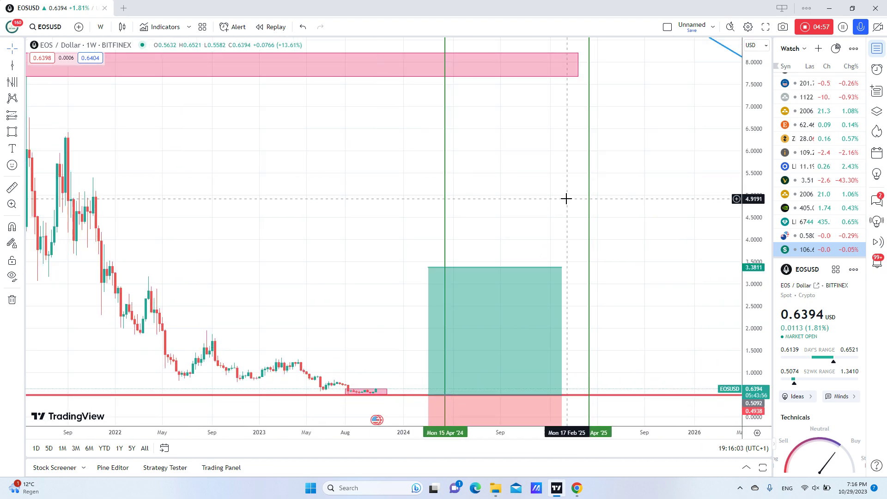
left_click_drag(760, 96, 692, 372)
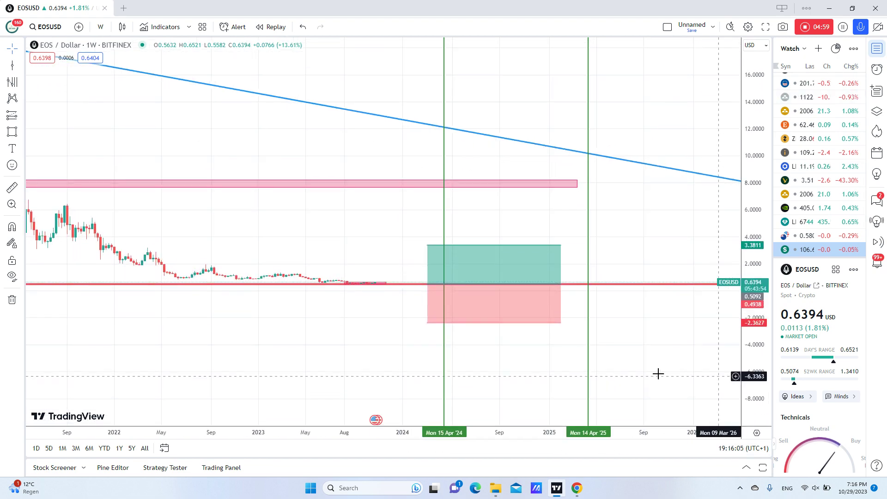
mouse_move(561, 322)
left_mouse_down()
mouse_move(560, 301)
mouse_move(558, 325)
left_mouse_up()
left_click_drag(425, 323, 422, 292)
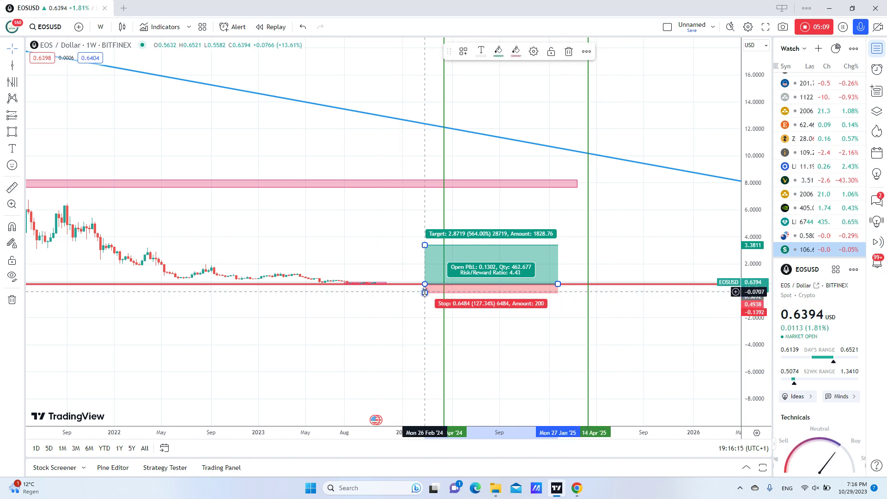
- Move the stop to 0.2718 and the target to 7.6715 (1506.58%) in the pink zone, then deselect
left_click_drag(425, 292, 425, 286)
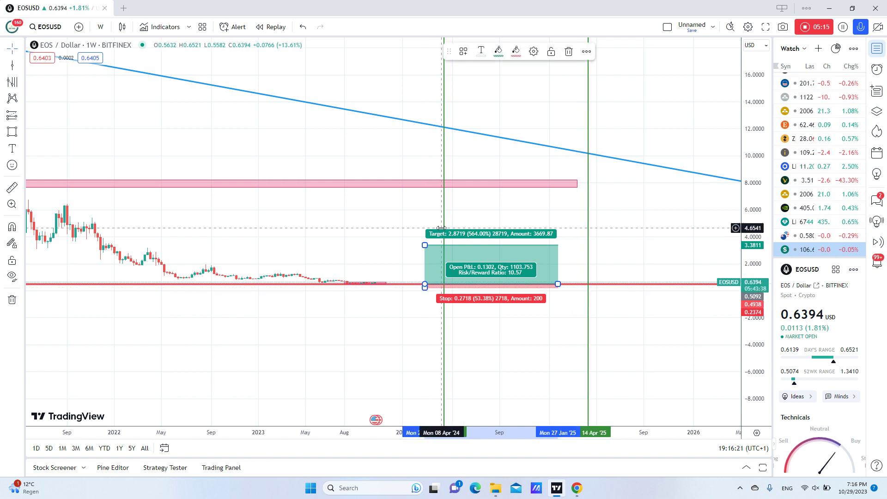
left_click_drag(424, 245, 434, 181)
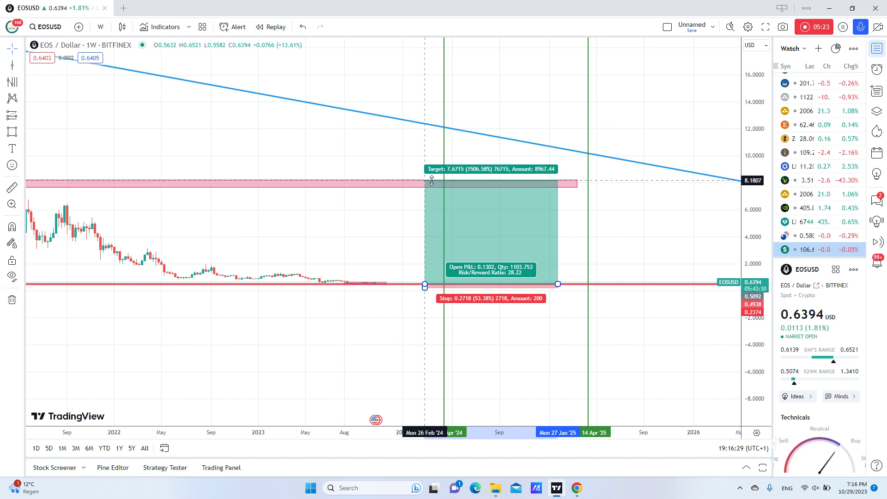
left_click(384, 240)
mouse_move(457, 251)
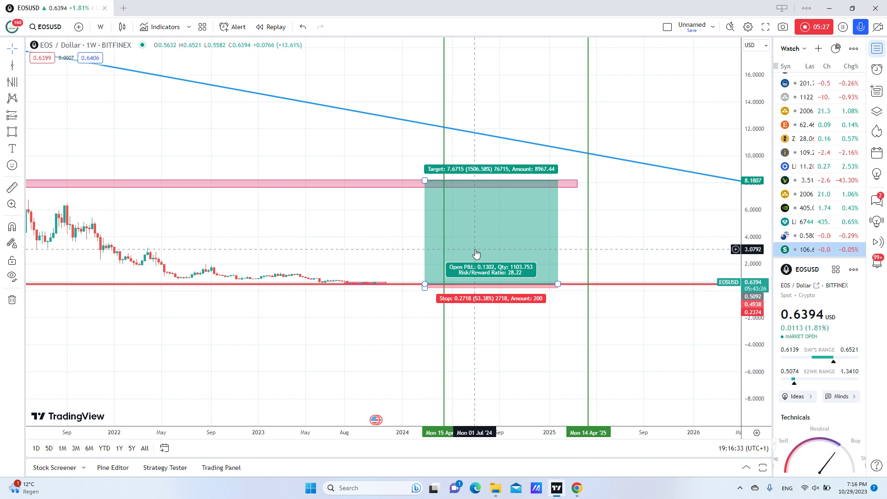
scroll(490, 258, "down", 3)
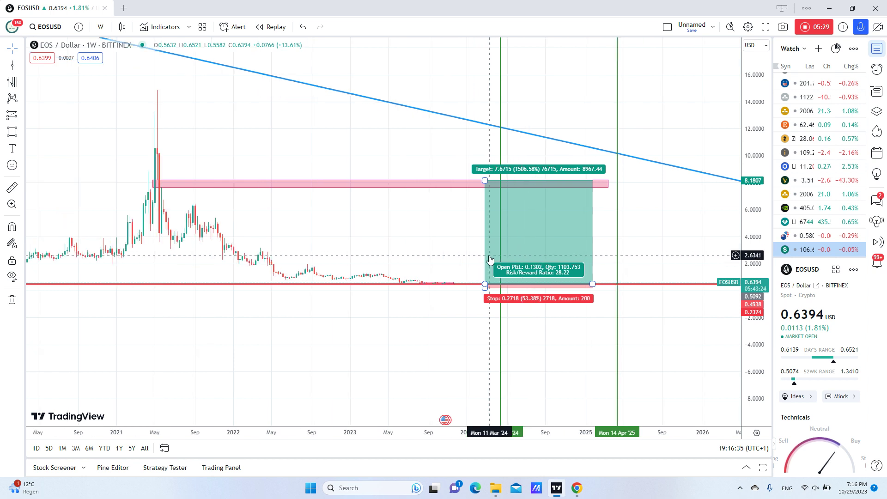